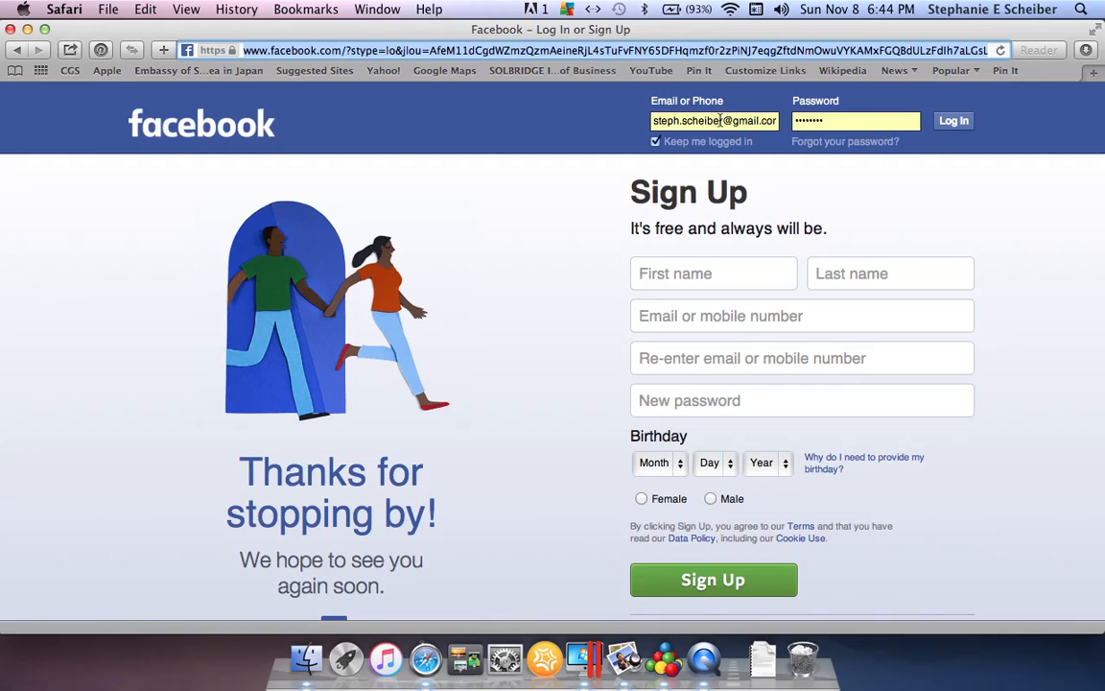
Step: Log in to the Facebook account with the prefilled email and password, keeping the stay-logged-in option enabled
{"action": "left_click", "coordinate": [720, 121]}
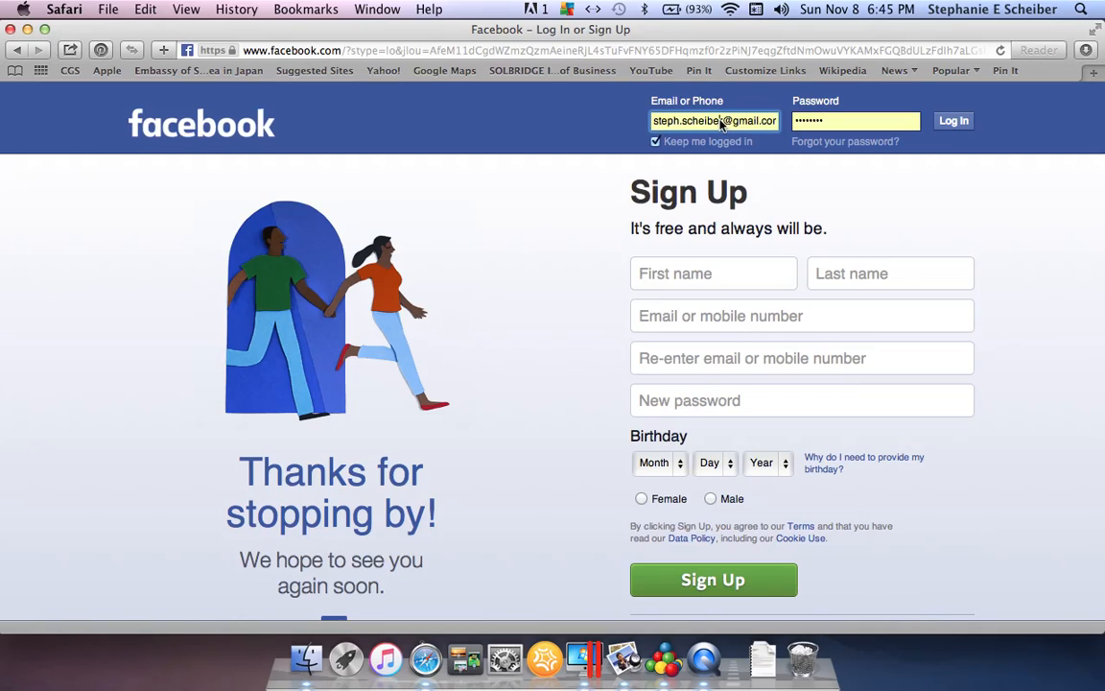
{"action": "left_click", "coordinate": [875, 120]}
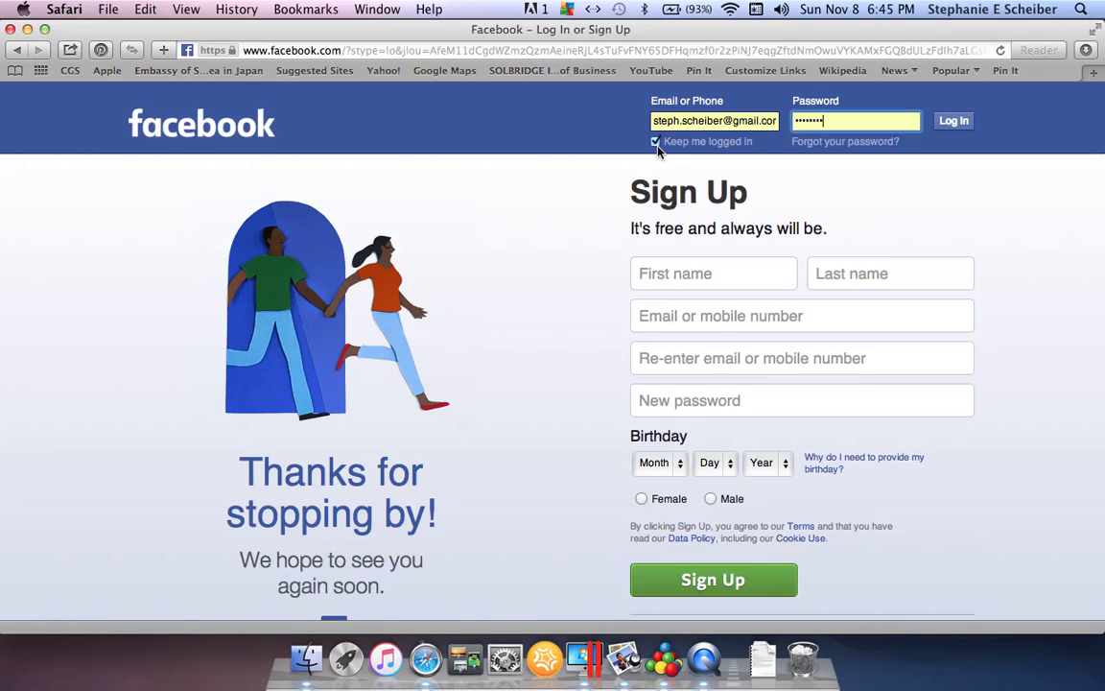
{"action": "left_click", "coordinate": [954, 122]}
{"action": "left_click", "coordinate": [948, 121]}
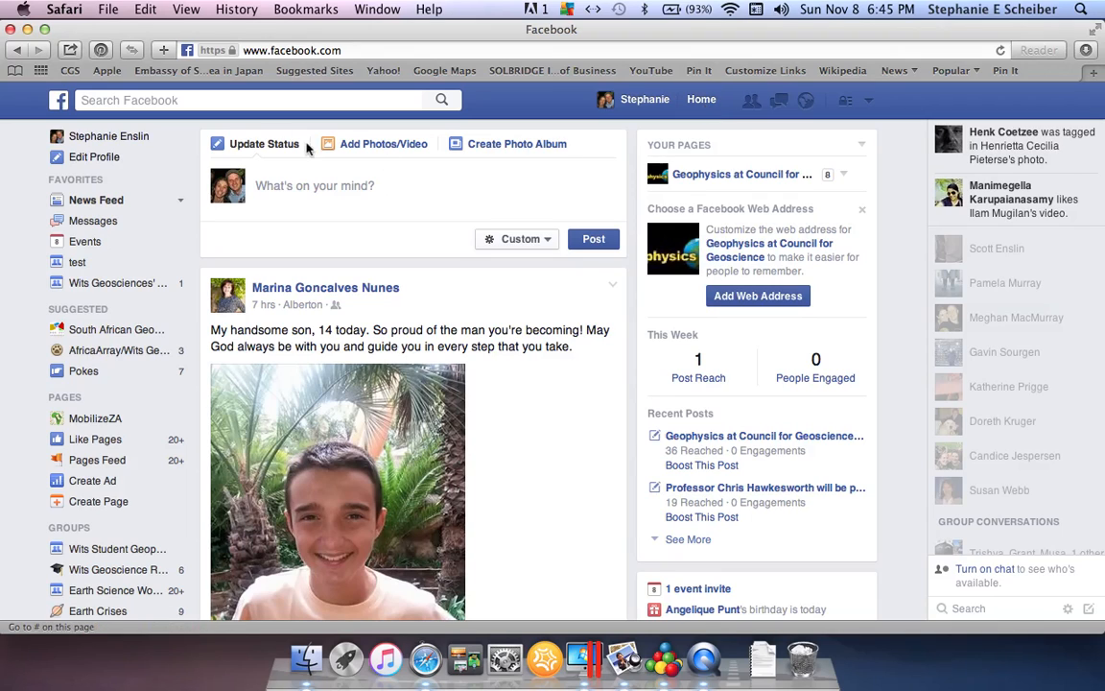
Step: Look up "succulent" in the Facebook search and view the suggested matches
{"action": "left_click", "coordinate": [223, 97]}
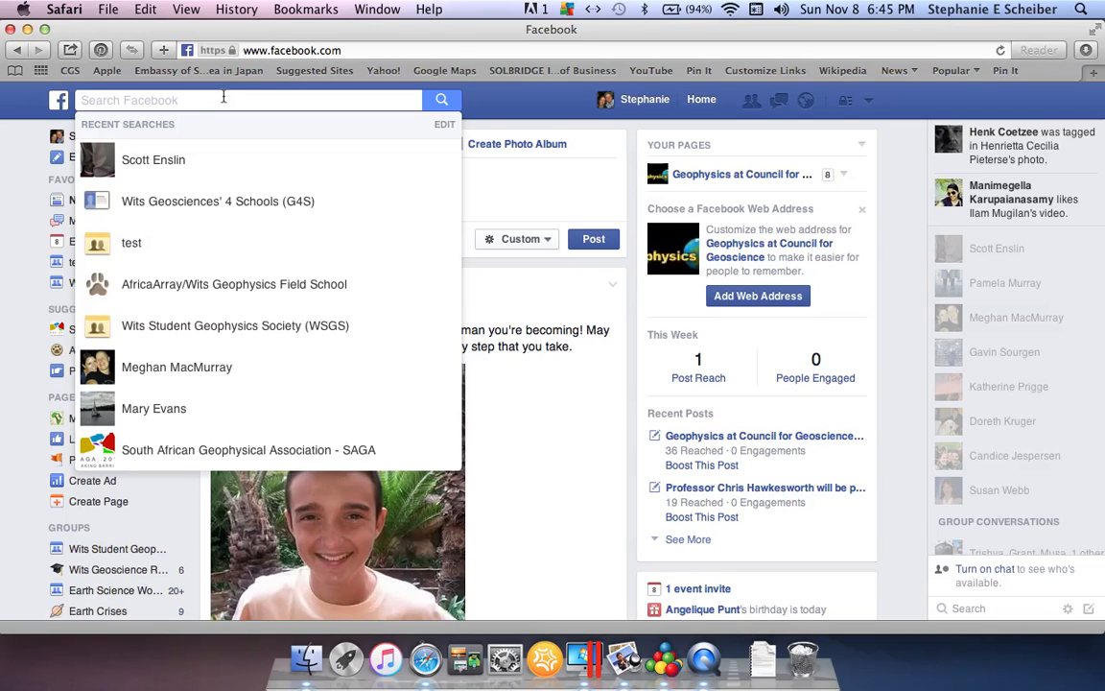
{"action": "type", "text": "su"}
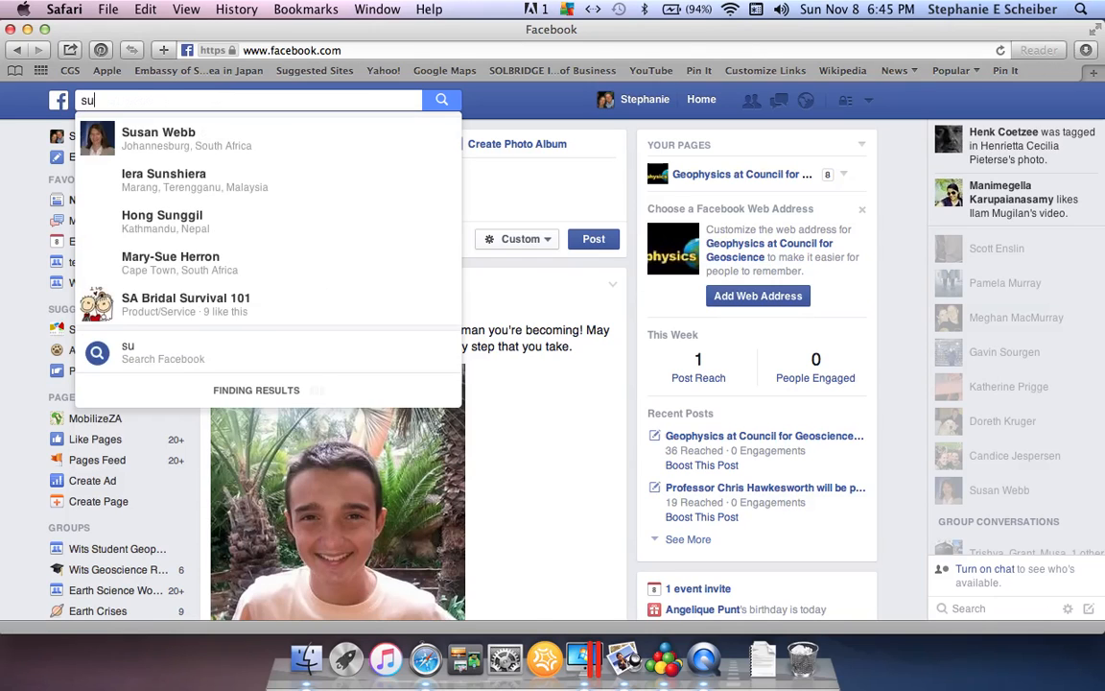
{"action": "type", "text": "cculent"}
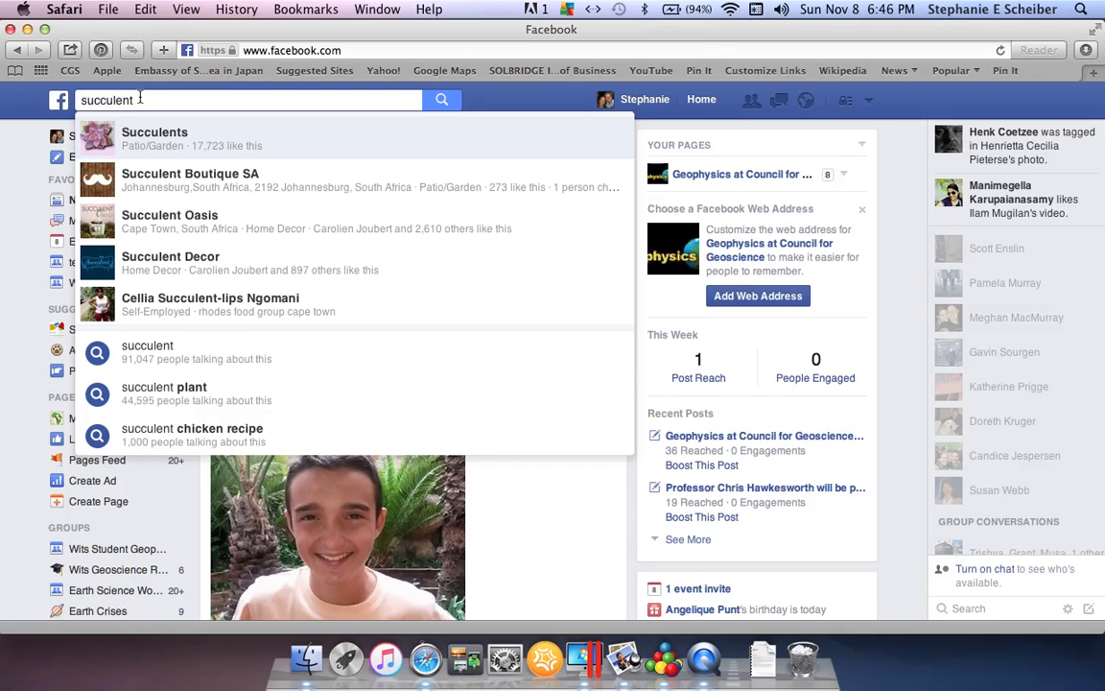
Step: Replace the search text with a friend's first name, view the suggested people and pages, and close the suggestions
{"action": "key", "text": "super+a"}
{"action": "type", "text": "scott"}
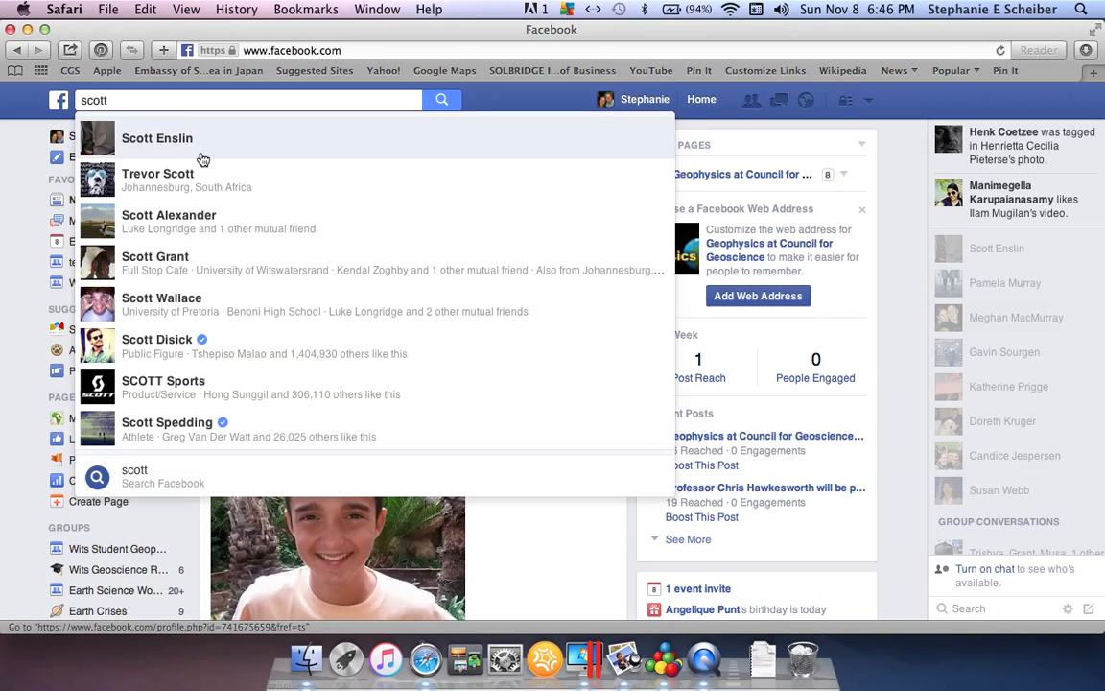
{"action": "left_click", "coordinate": [515, 97]}
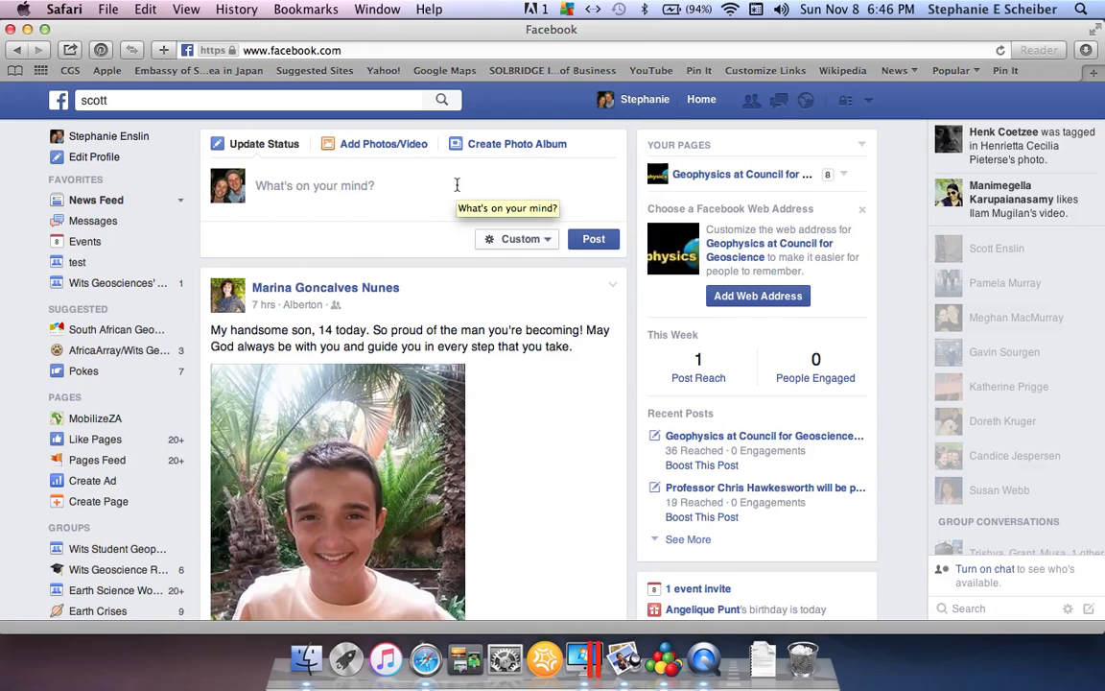
Step: Examine the activity options for a status update, including the Thinking About suggestions, and close them without choosing one
{"action": "left_click", "coordinate": [299, 195]}
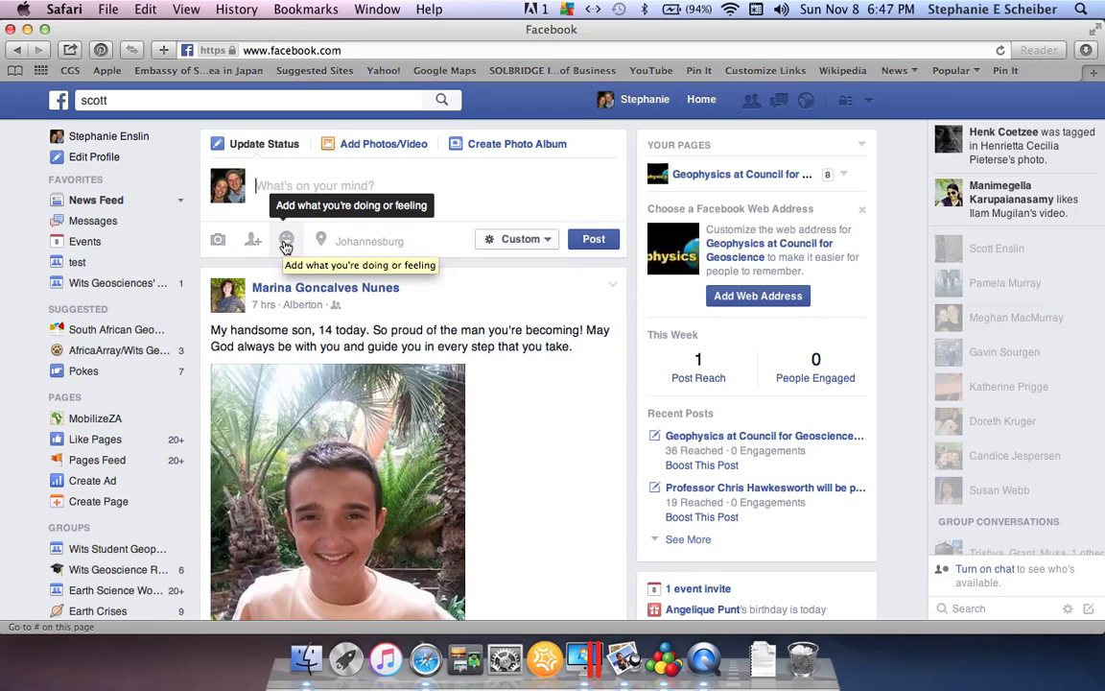
{"action": "left_click", "coordinate": [285, 244]}
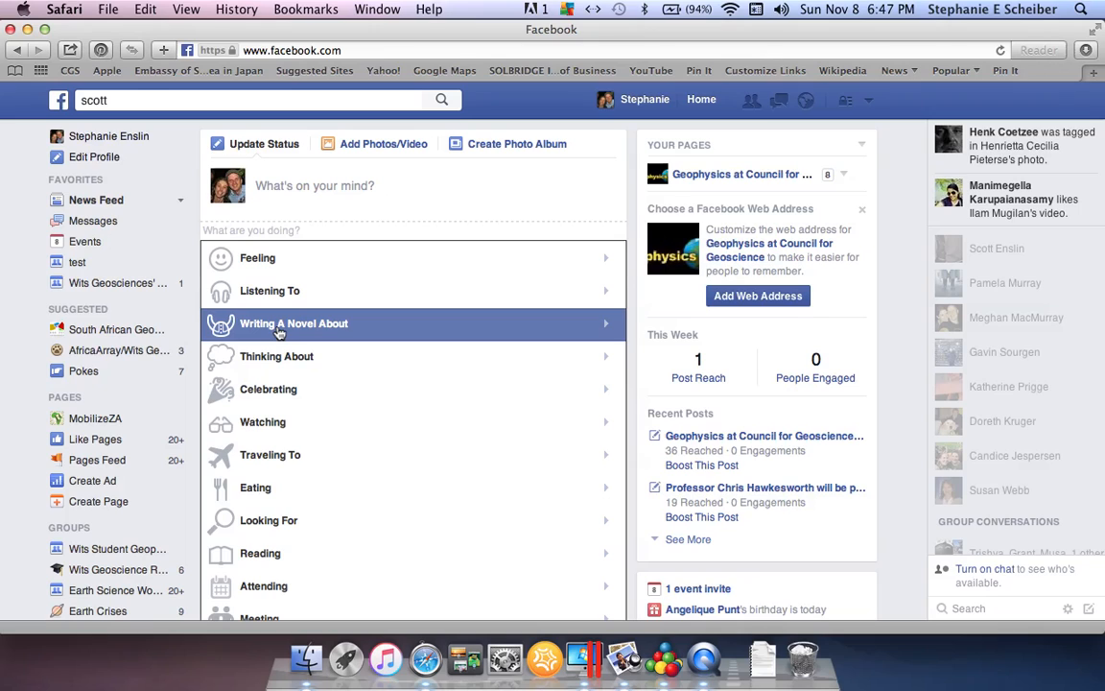
{"action": "left_click", "coordinate": [608, 366]}
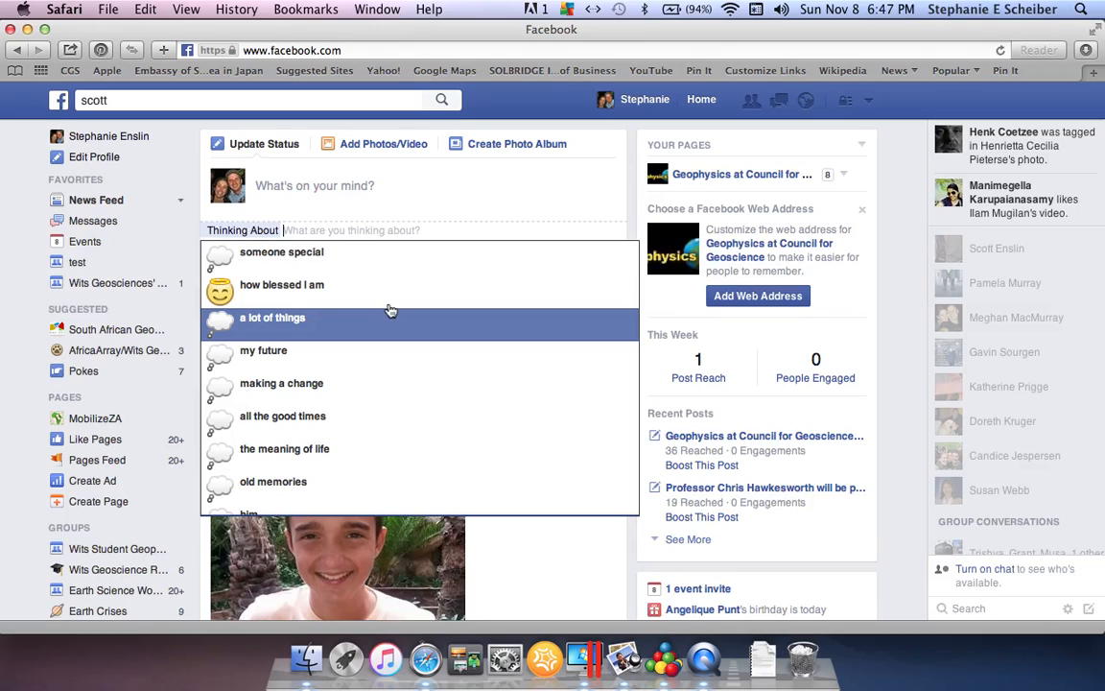
{"action": "left_click", "coordinate": [434, 195]}
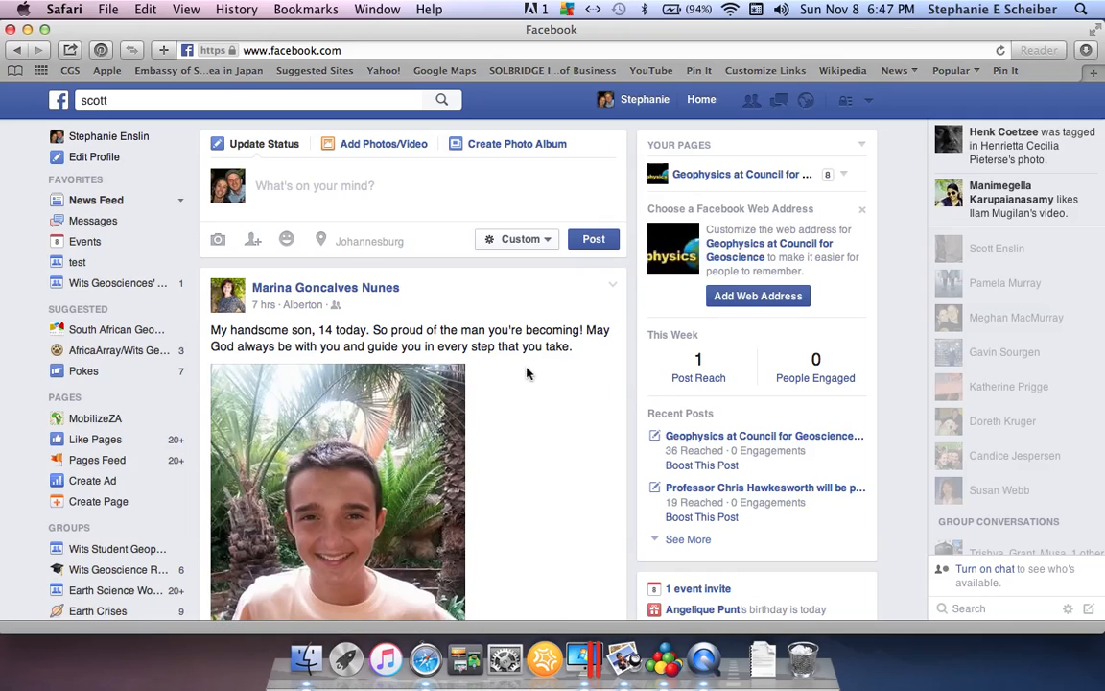
Step: Look through the News Feed posts, including their like, comment, share and reply options
{"action": "scroll", "coordinate": [525, 373], "scroll_direction": "down", "scroll_amount": 5}
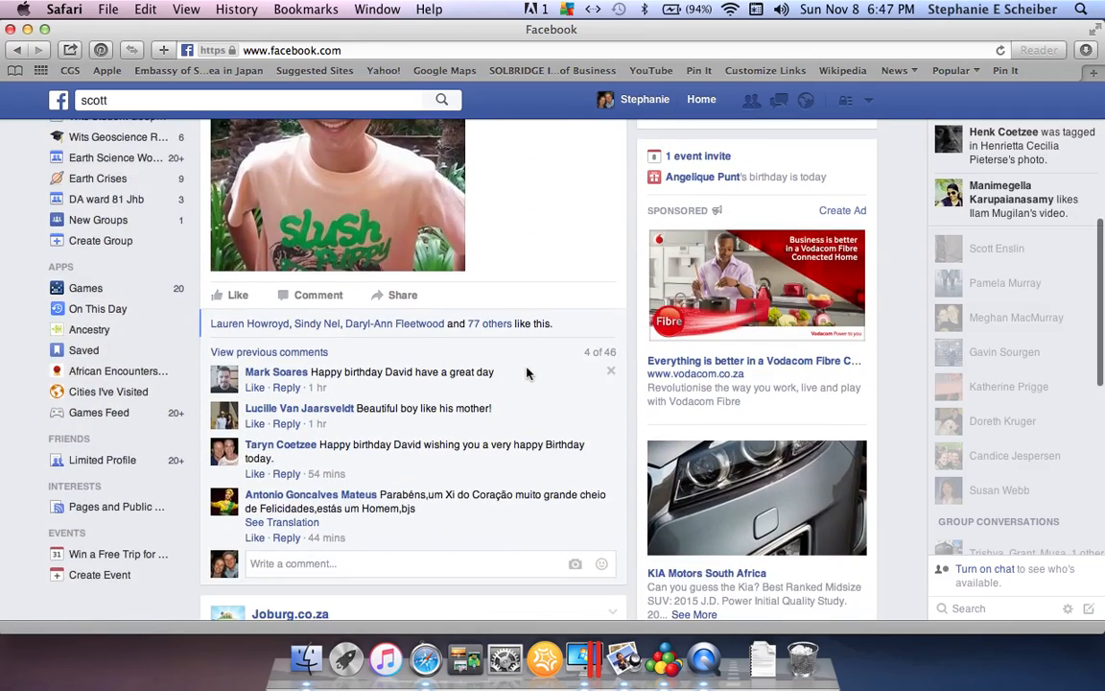
{"action": "scroll", "coordinate": [526, 373], "scroll_direction": "down", "scroll_amount": 4}
{"action": "scroll", "coordinate": [526, 373], "scroll_direction": "down", "scroll_amount": 8}
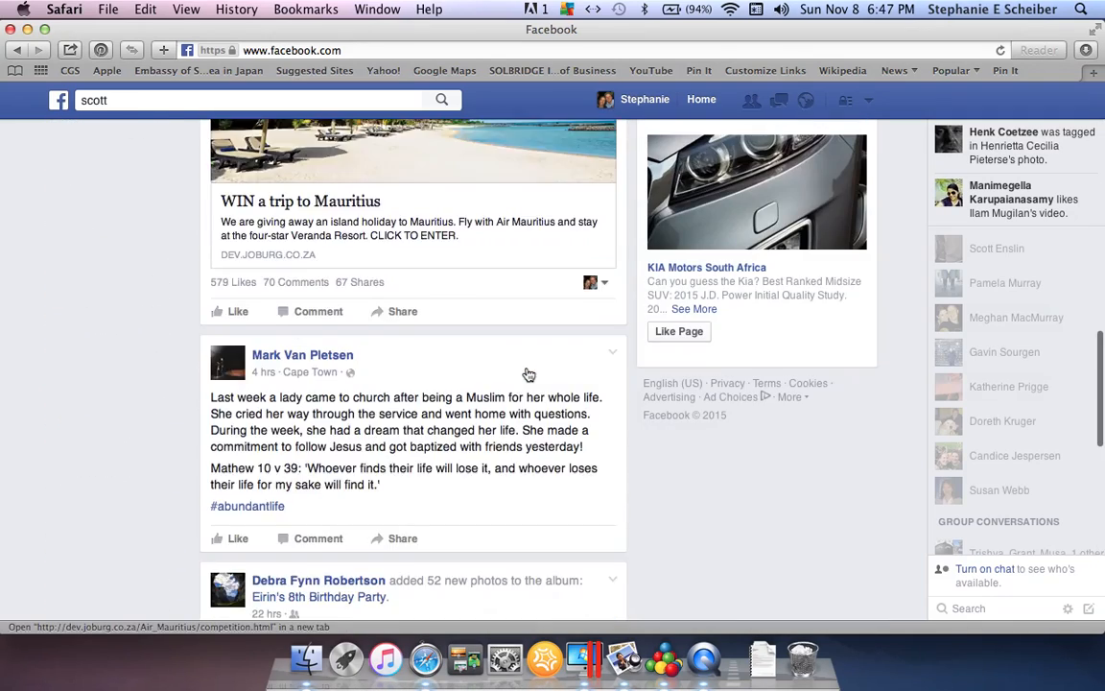
{"action": "scroll", "coordinate": [526, 373], "scroll_direction": "down", "scroll_amount": 6}
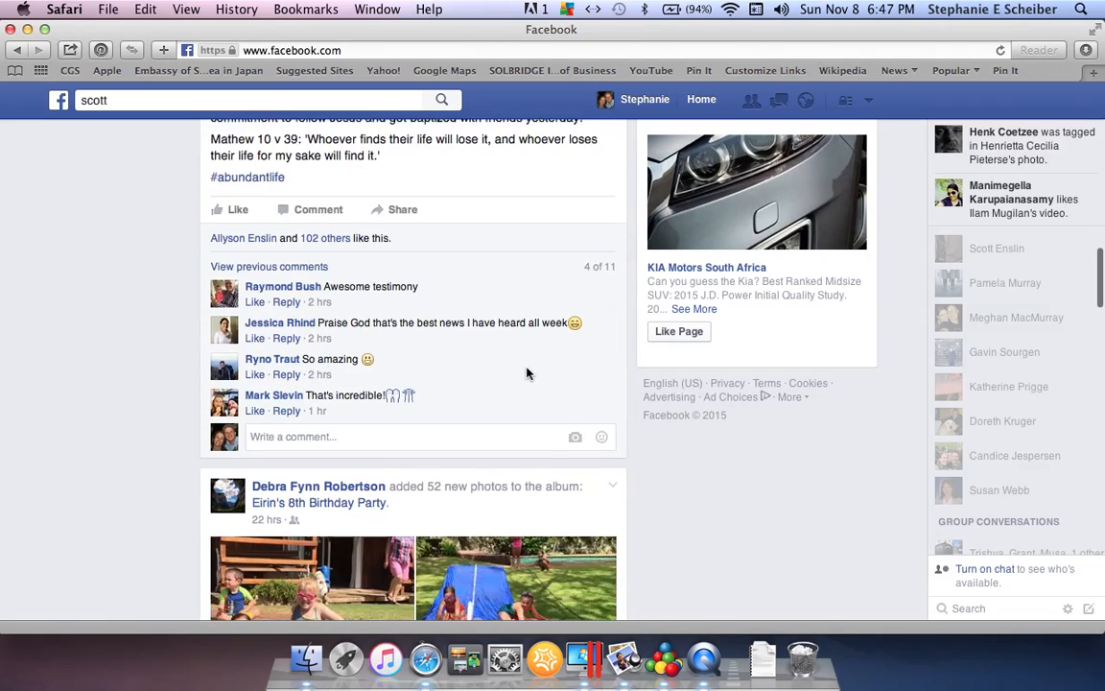
{"action": "scroll", "coordinate": [526, 373], "scroll_direction": "down", "scroll_amount": 1}
{"action": "scroll", "coordinate": [525, 373], "scroll_direction": "up", "scroll_amount": 5}
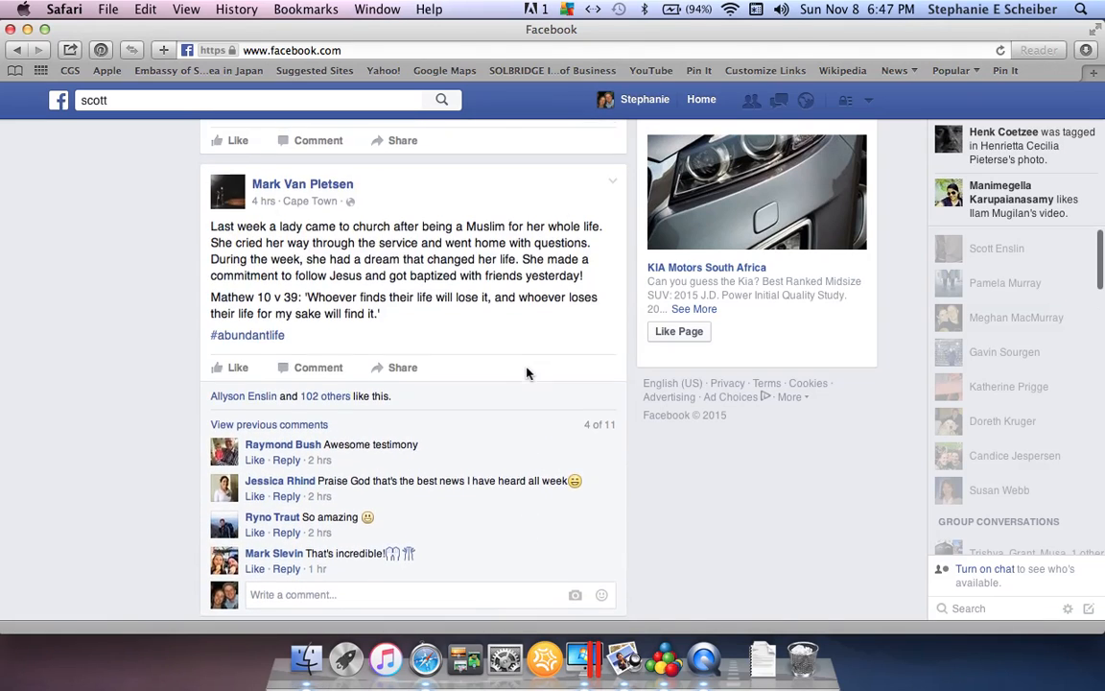
{"action": "scroll", "coordinate": [526, 373], "scroll_direction": "down", "scroll_amount": 3}
{"action": "scroll", "coordinate": [526, 373], "scroll_direction": "up", "scroll_amount": 1}
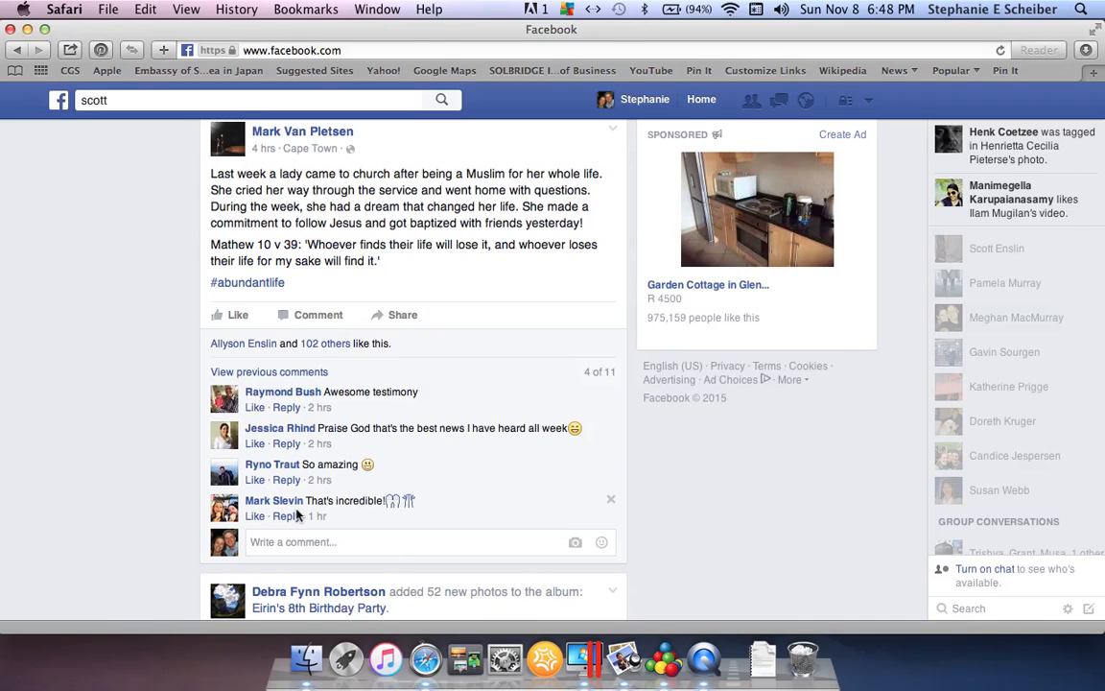
{"action": "mouse_move", "coordinate": [281, 509]}
Step: Review the managed page summary, event invites, birthdays, suggested groups and sponsored ads beside the News Feed
{"action": "scroll", "coordinate": [192, 510], "scroll_direction": "up", "scroll_amount": 15}
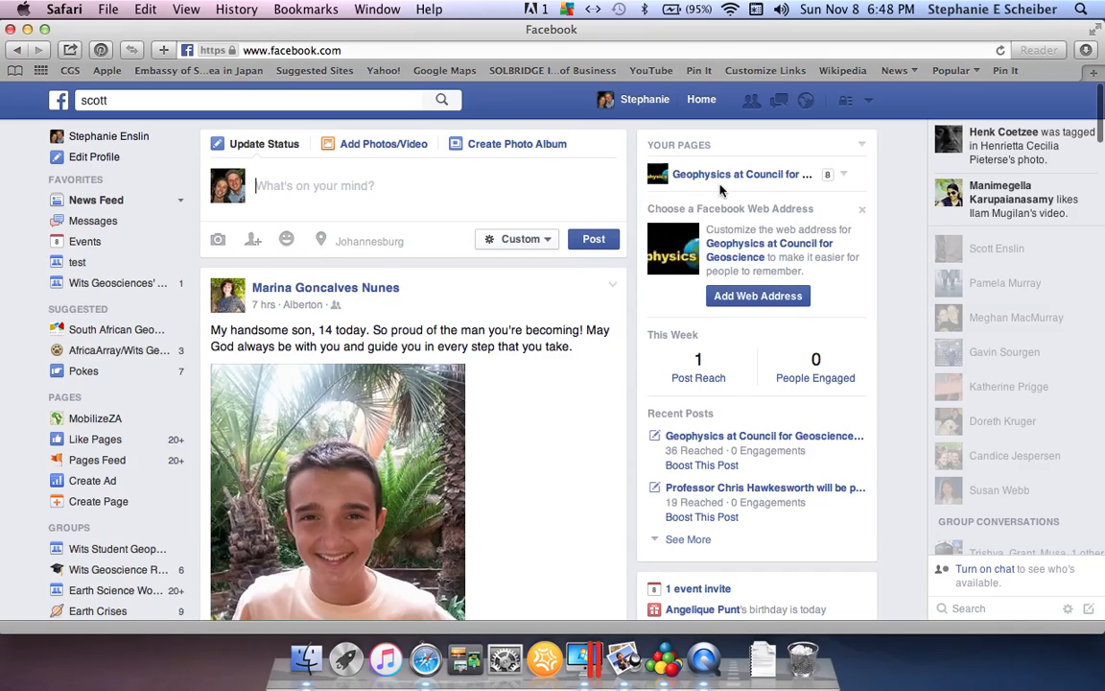
{"action": "scroll", "coordinate": [698, 333], "scroll_direction": "down", "scroll_amount": 3}
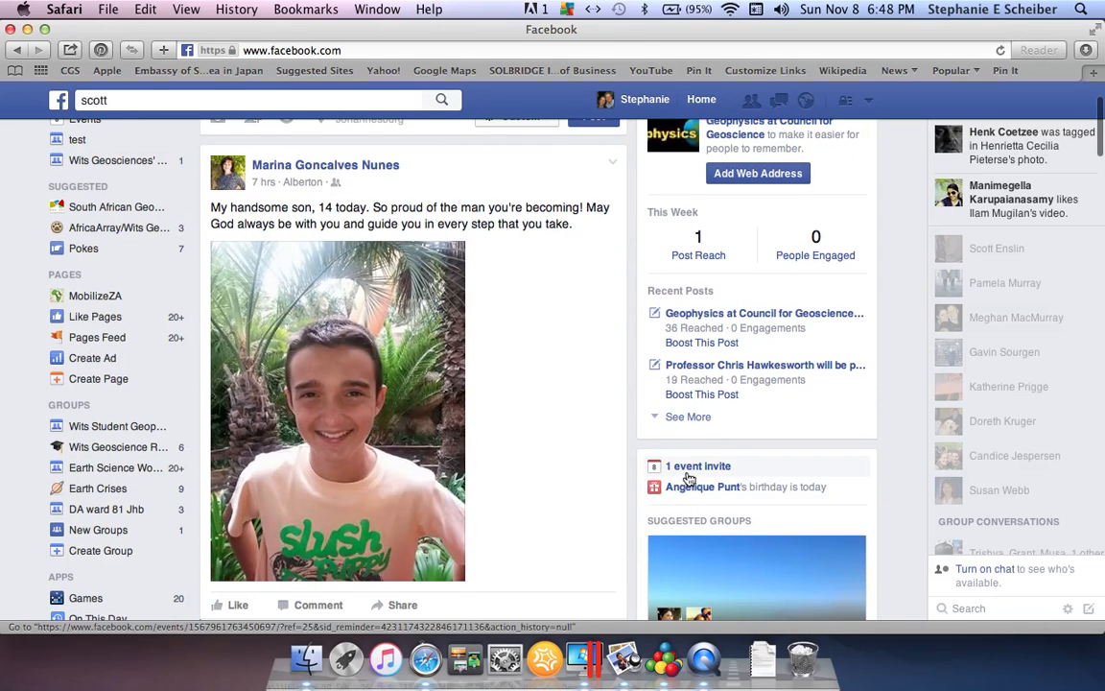
{"action": "scroll", "coordinate": [689, 479], "scroll_direction": "down", "scroll_amount": 2}
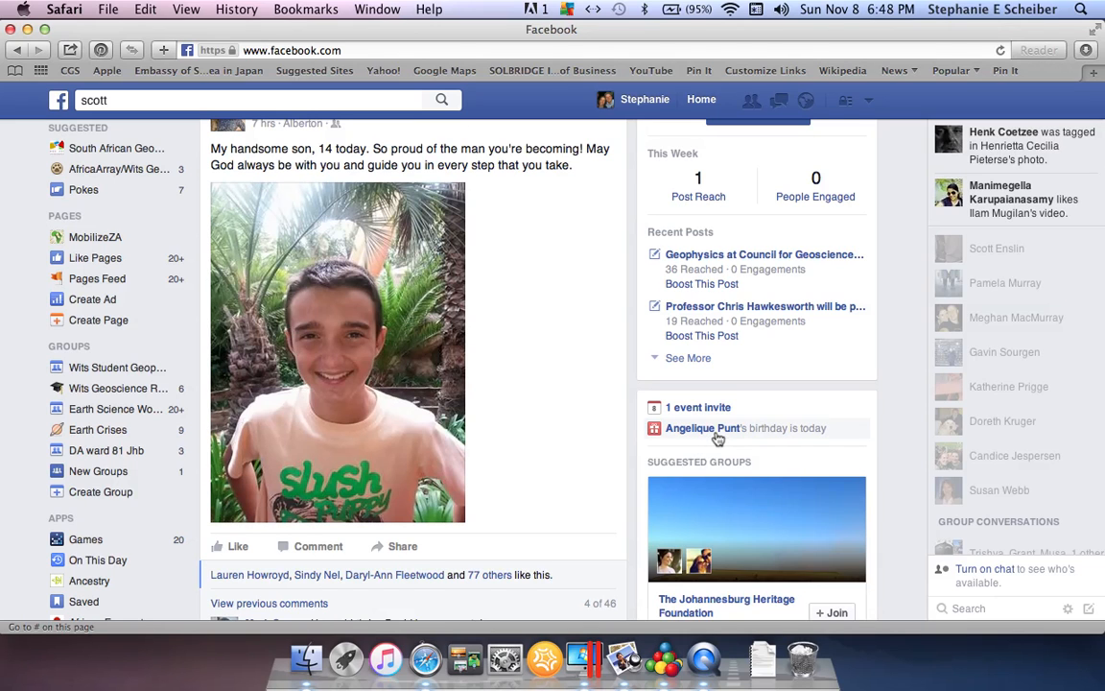
{"action": "scroll", "coordinate": [717, 437], "scroll_direction": "down", "scroll_amount": 6}
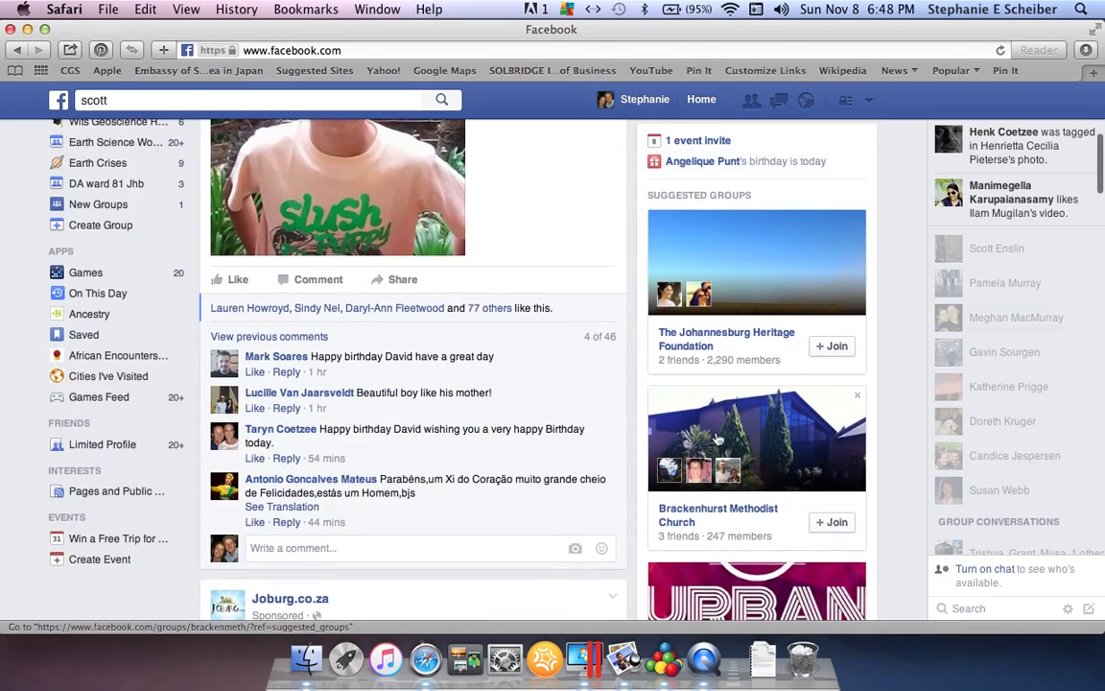
{"action": "scroll", "coordinate": [717, 438], "scroll_direction": "down", "scroll_amount": 10}
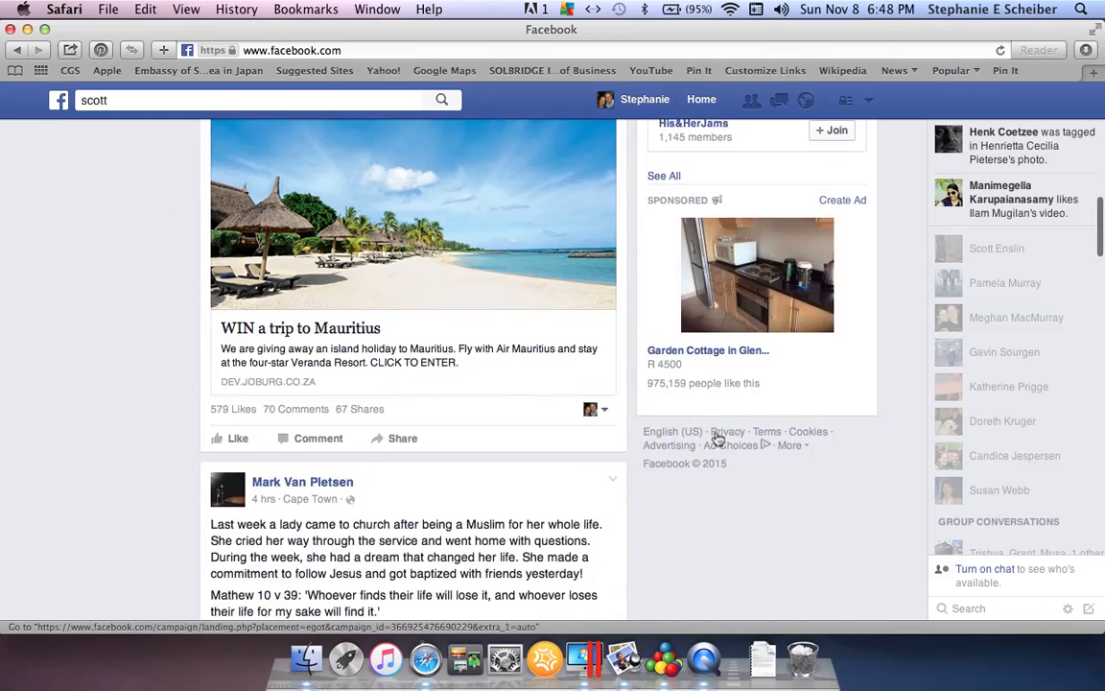
{"action": "scroll", "coordinate": [717, 437], "scroll_direction": "up", "scroll_amount": 15}
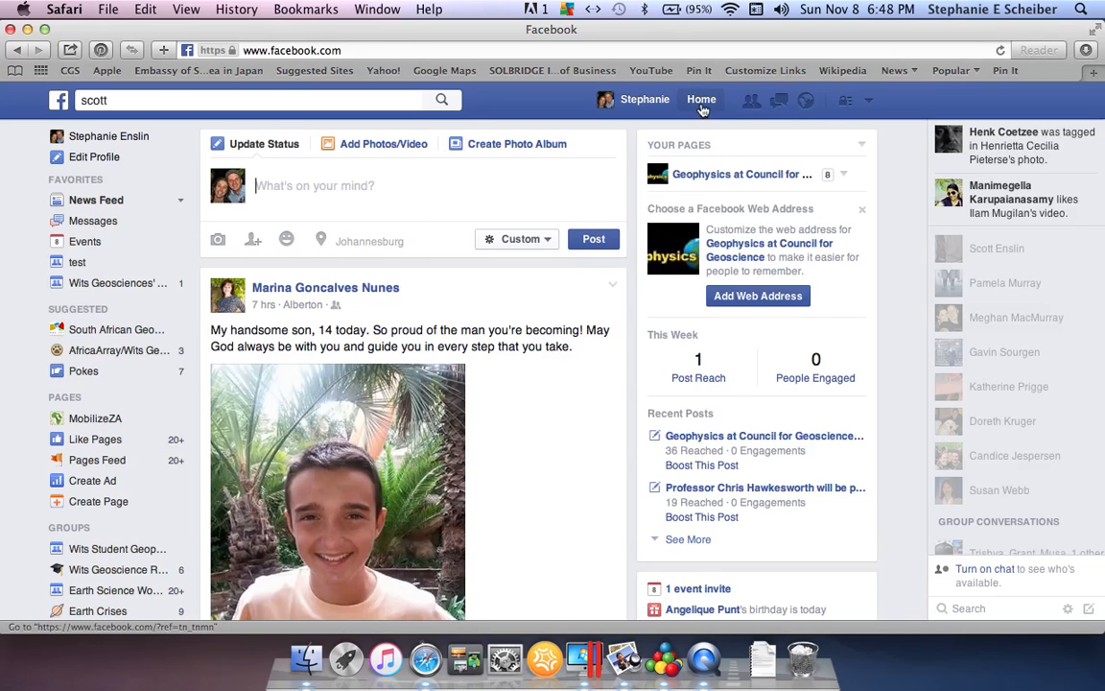
Step: View the pending friend requests, the message inbox and the recent notifications
{"action": "left_click", "coordinate": [753, 102]}
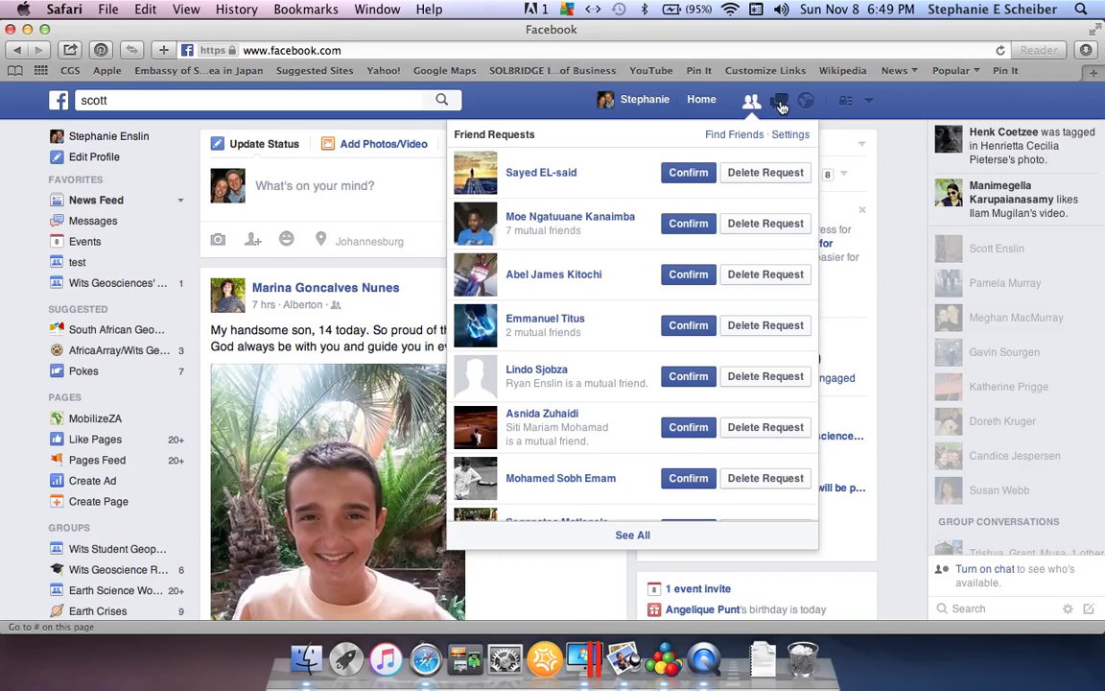
{"action": "left_click", "coordinate": [780, 102]}
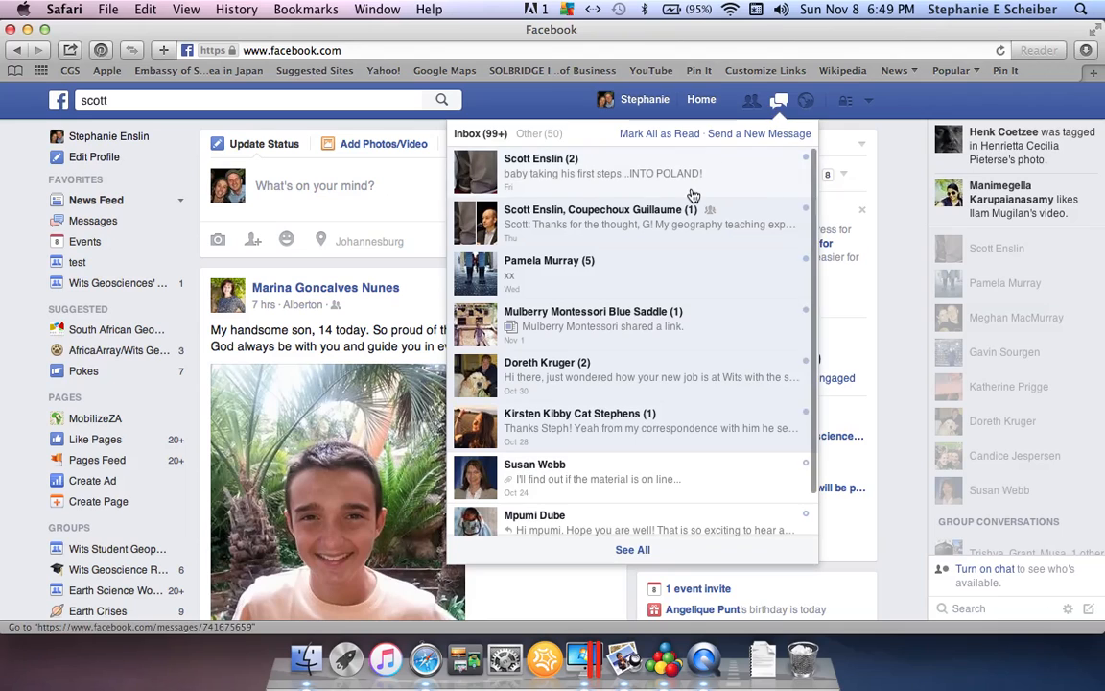
{"action": "left_click", "coordinate": [808, 107]}
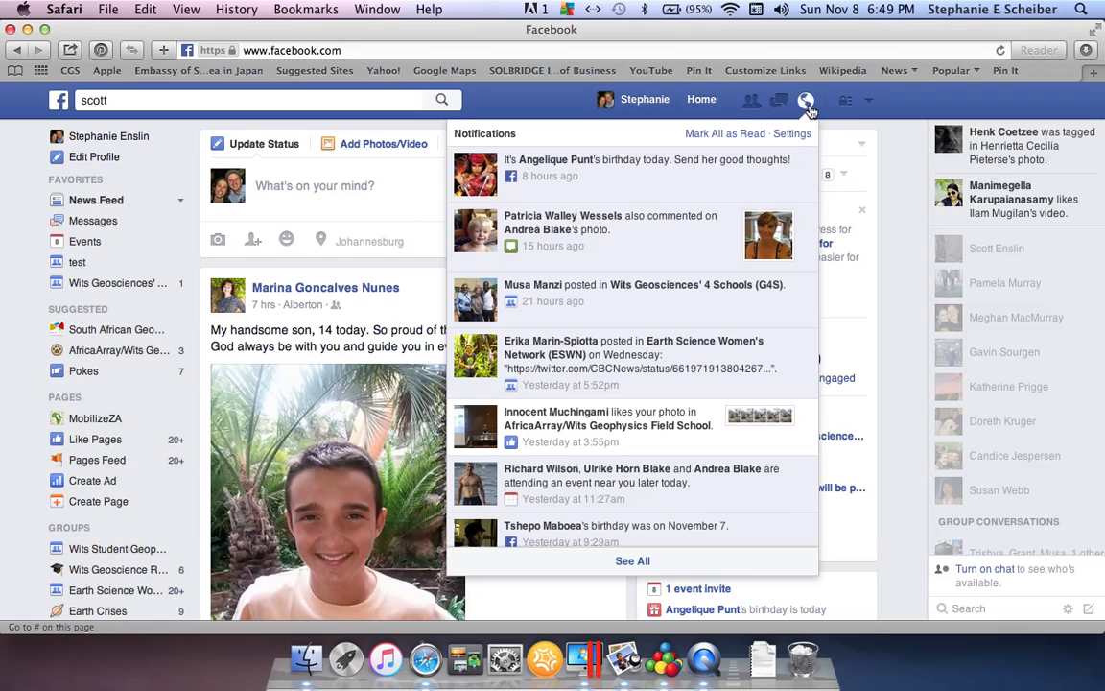
Step: View the privacy shortcuts and the account options for pages, groups, settings and logging out, closing them without choosing anything
{"action": "left_click", "coordinate": [845, 105]}
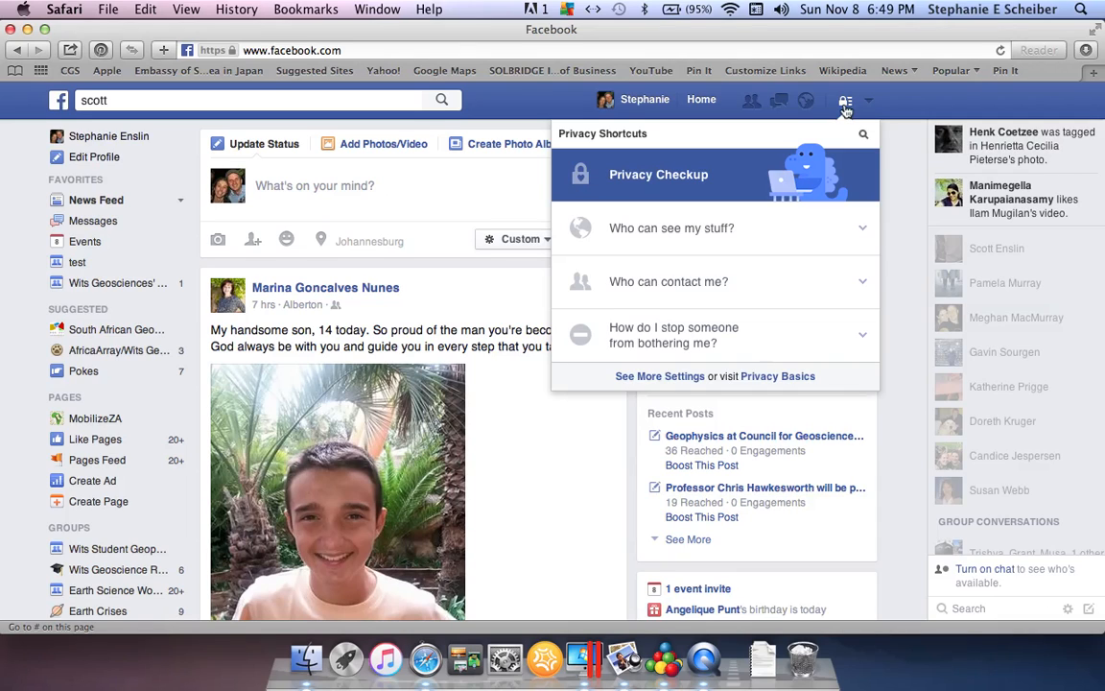
{"action": "left_click", "coordinate": [871, 104]}
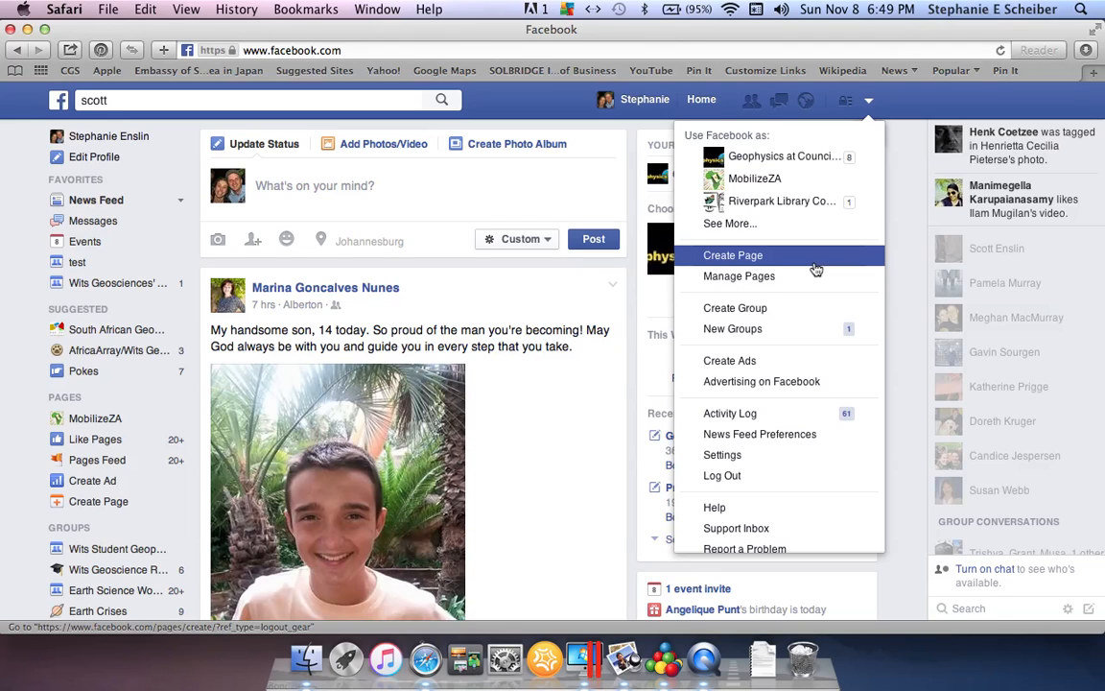
{"action": "left_click", "coordinate": [915, 102]}
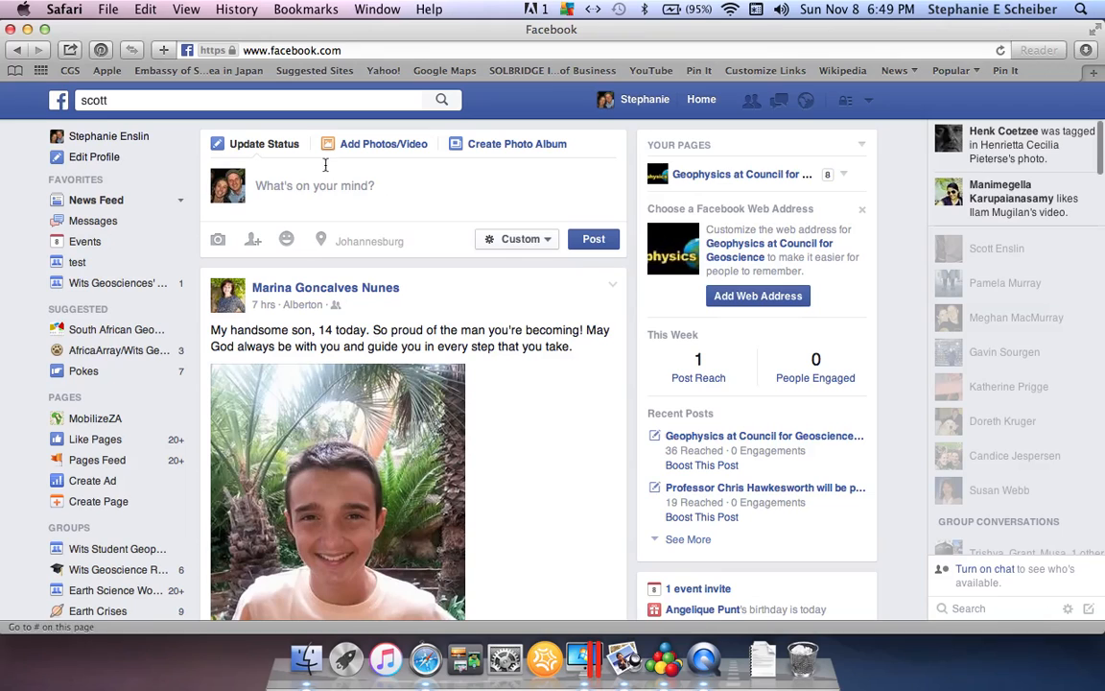
{"action": "right_click", "coordinate": [712, 674]}
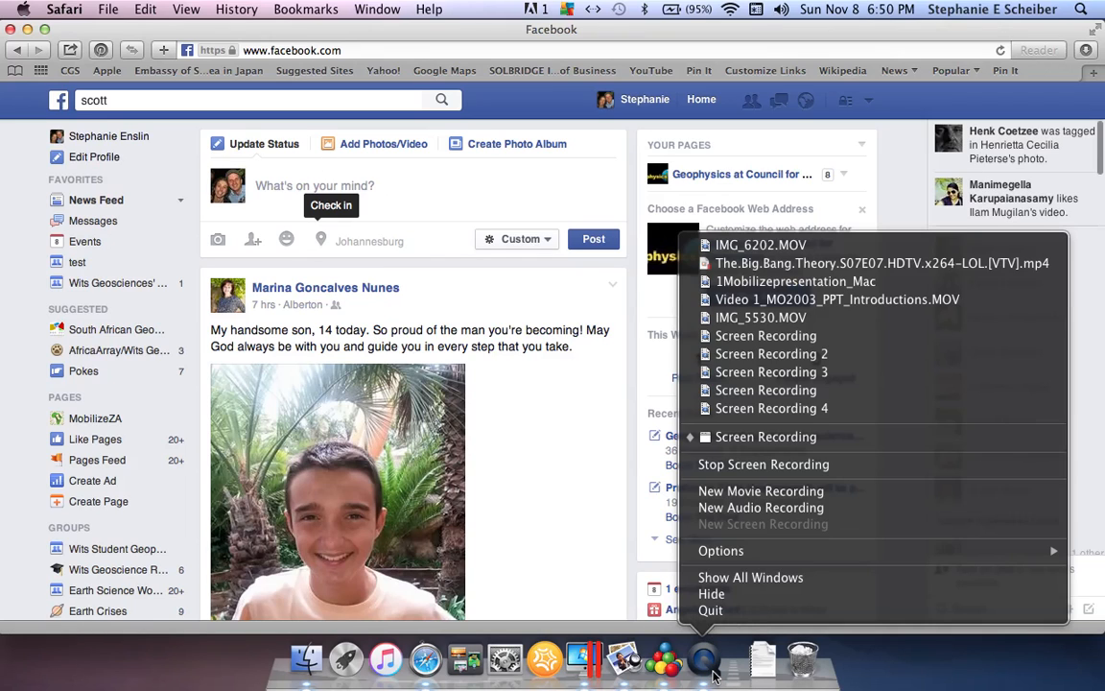